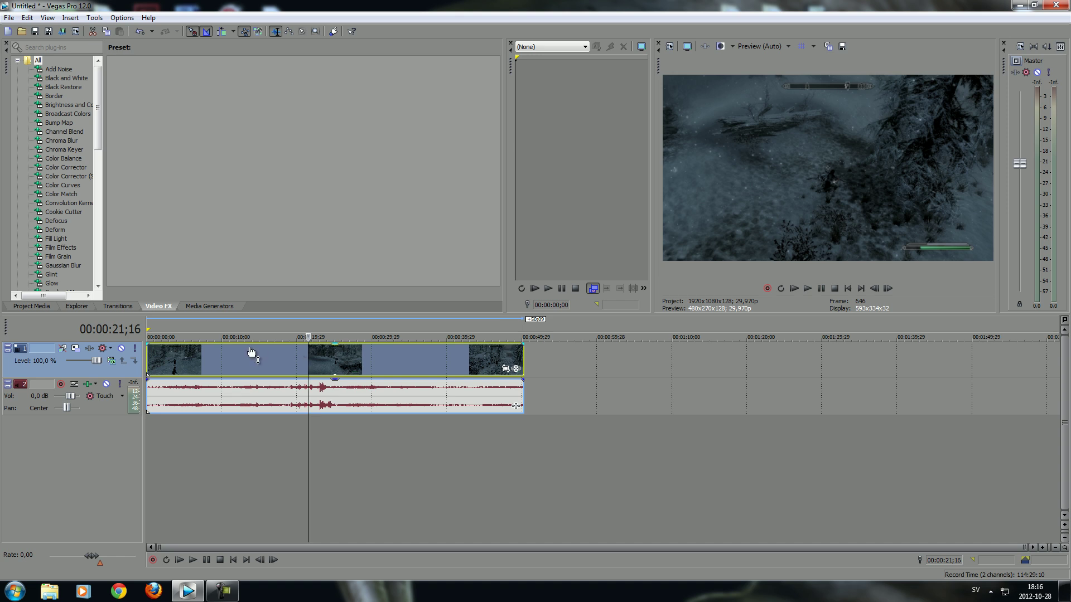
Step: Base the project properties on the HD 1080-60i template with progressive (None) field order
{"action": "left_click", "coordinate": [12, 18]}
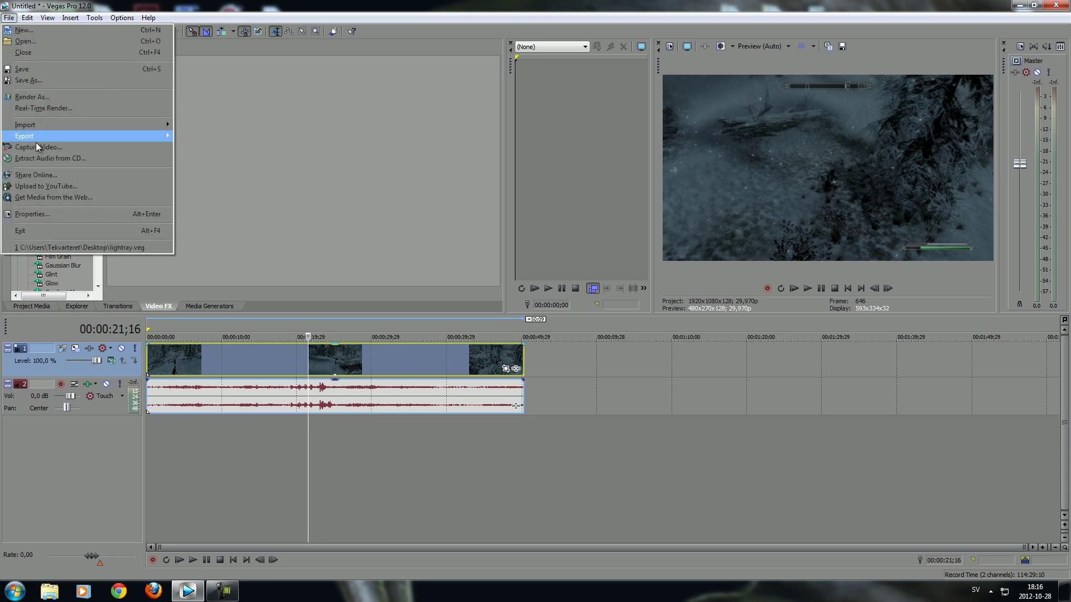
{"action": "left_click", "coordinate": [43, 216]}
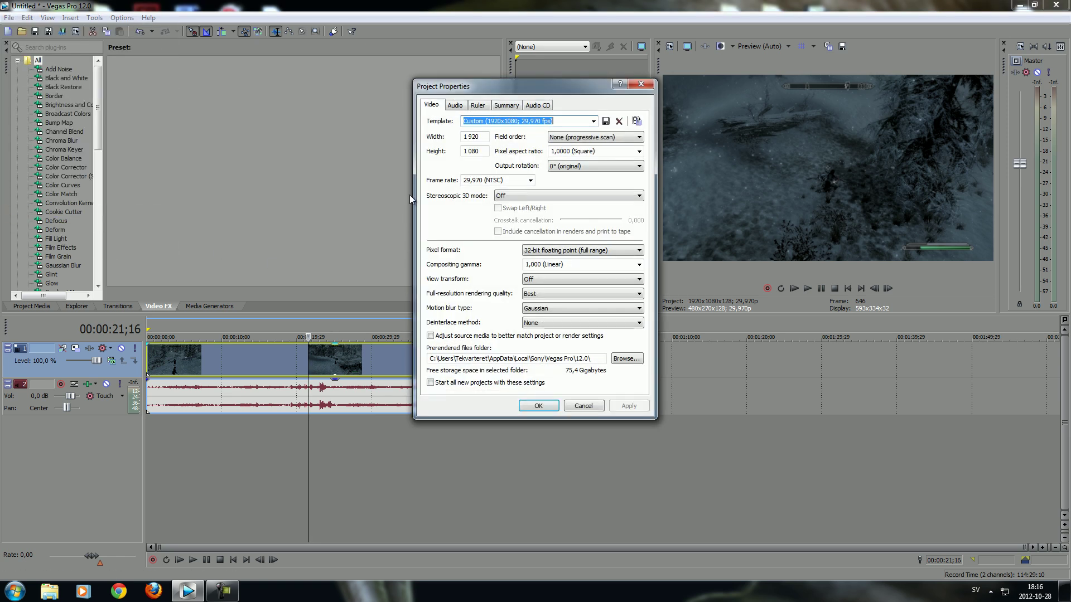
{"action": "left_click", "coordinate": [593, 121]}
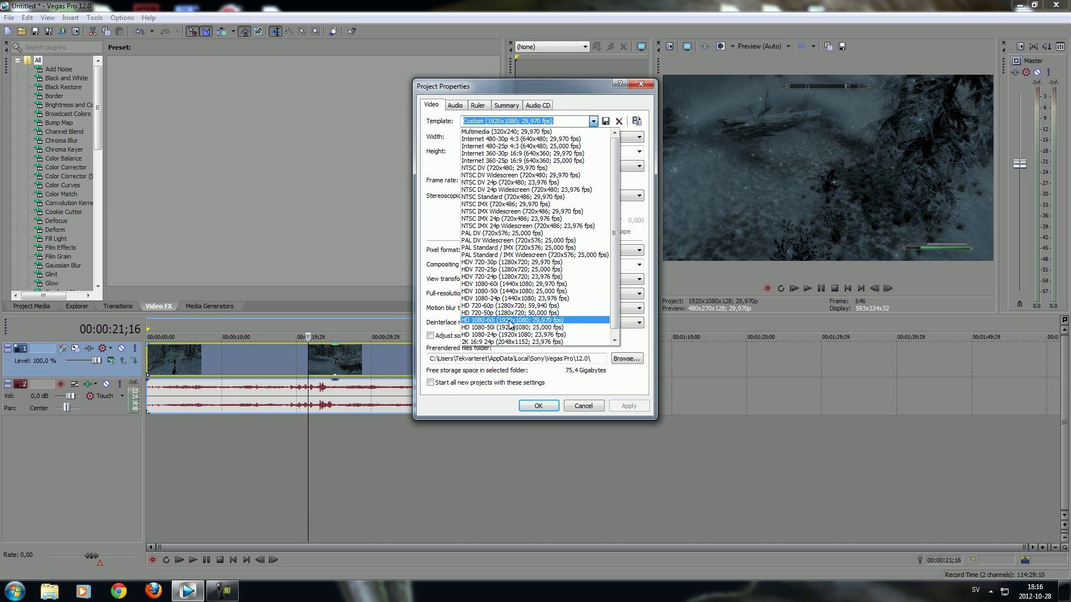
{"action": "left_click", "coordinate": [493, 320]}
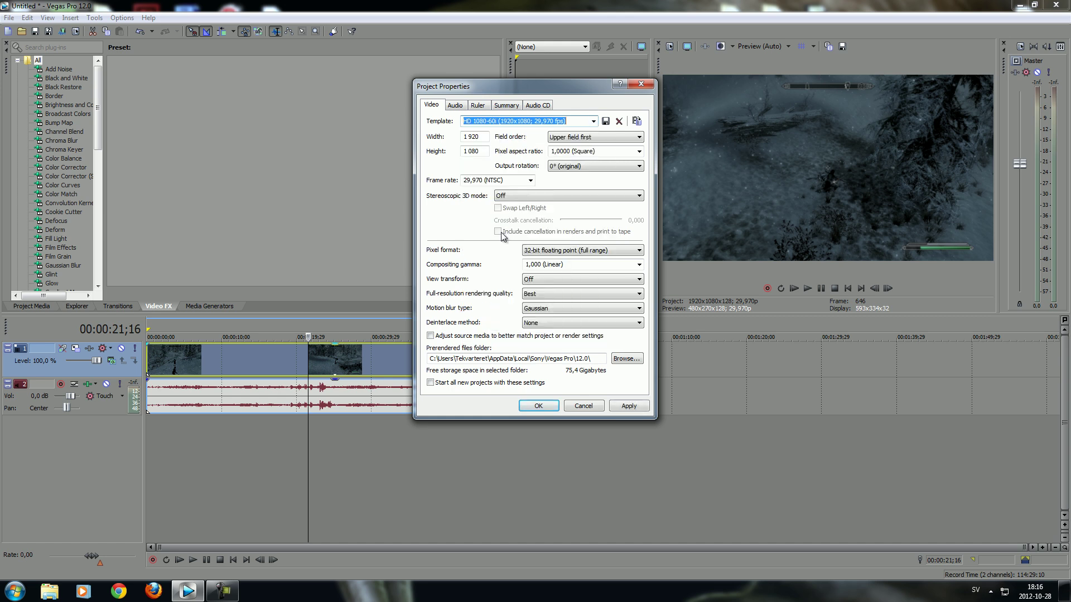
{"action": "left_click", "coordinate": [579, 138]}
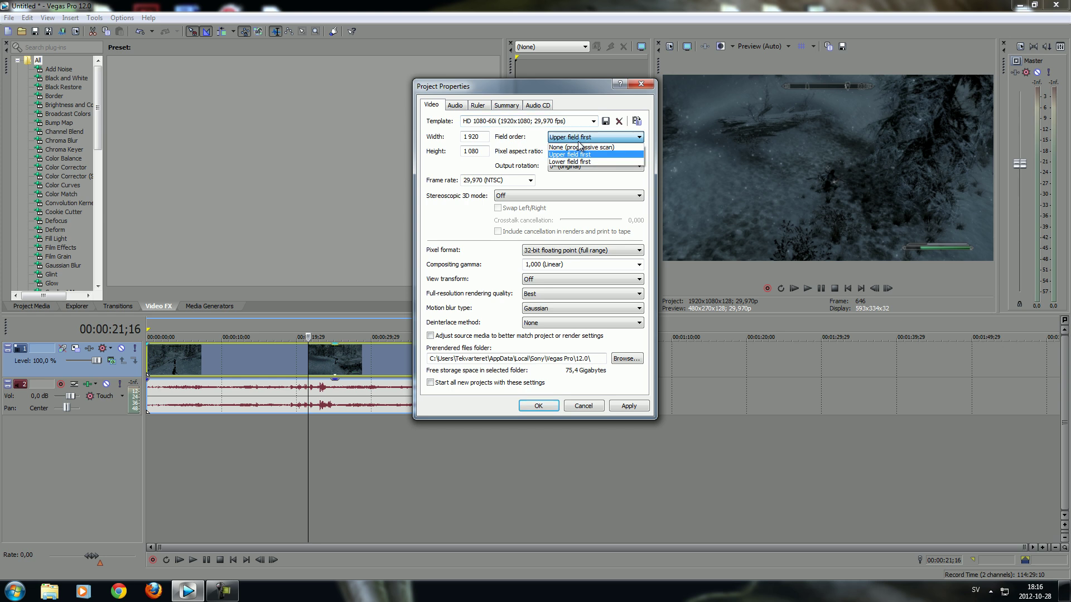
{"action": "left_click", "coordinate": [578, 147]}
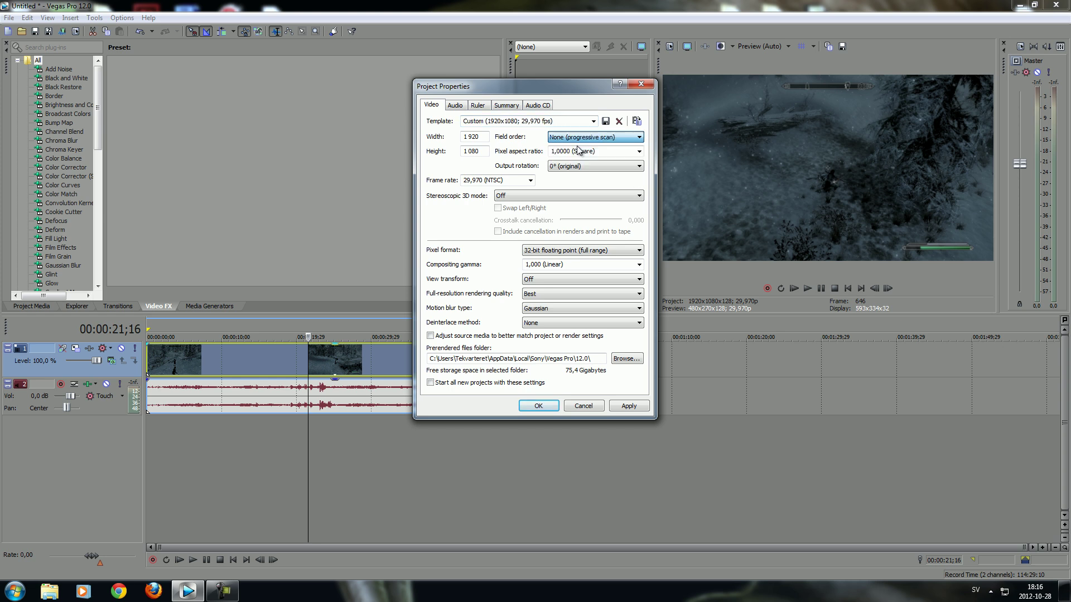
Step: Finish the remaining project options and save them as the default for new projects
{"action": "left_click", "coordinate": [536, 250]}
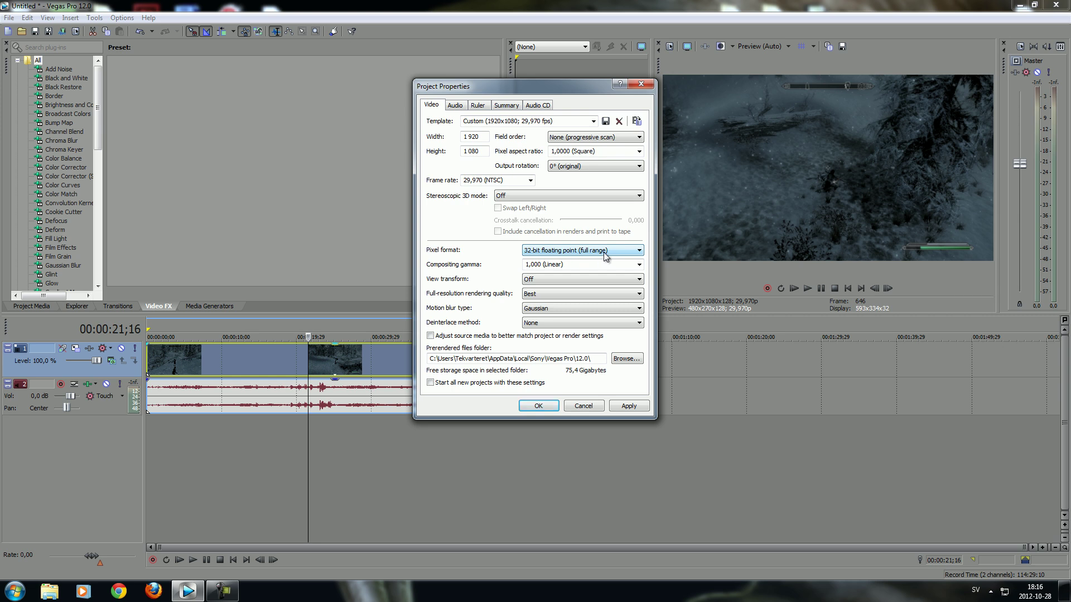
{"action": "left_click", "coordinate": [559, 279]}
{"action": "left_click", "coordinate": [431, 383]}
{"action": "left_click", "coordinate": [633, 407]}
{"action": "left_click", "coordinate": [540, 407]}
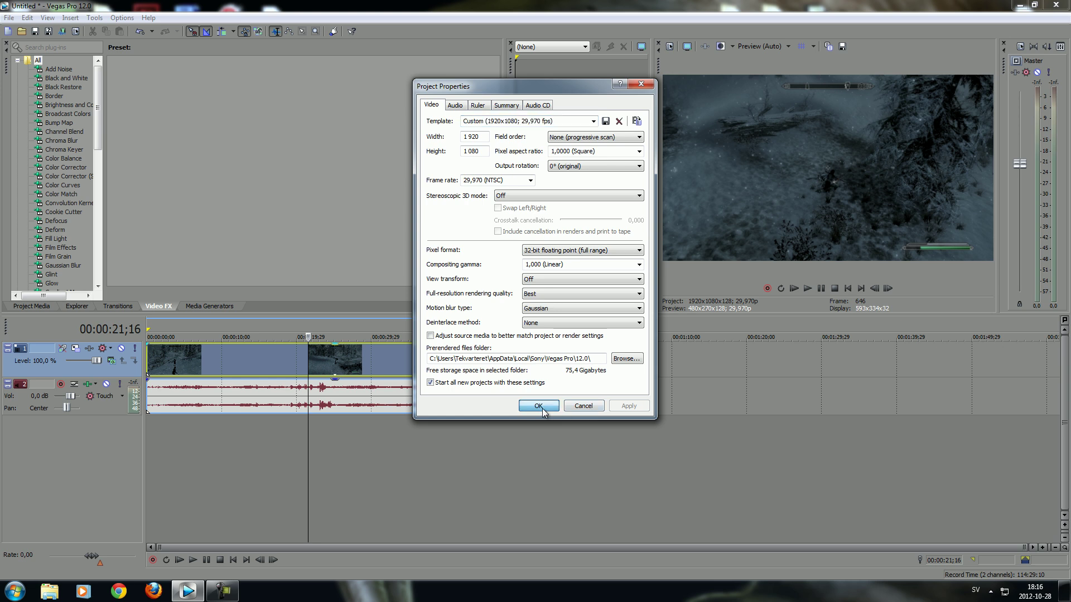
Step: In Render As, select the Internet HD 1080p format under MainConcept AVC/AAC (*.mp4)
{"action": "left_click", "coordinate": [9, 17]}
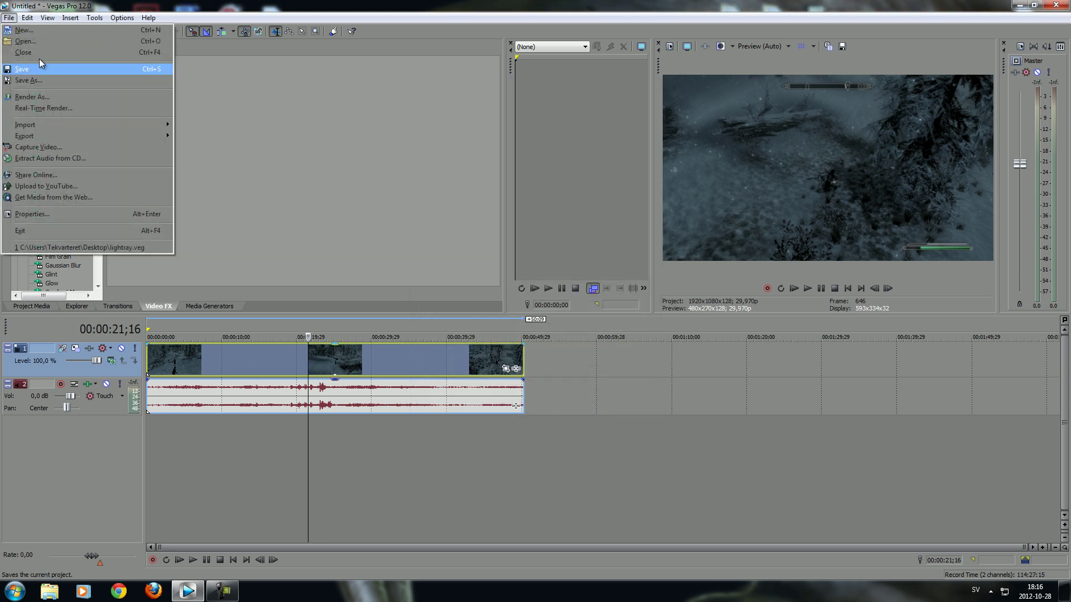
{"action": "left_click", "coordinate": [72, 98]}
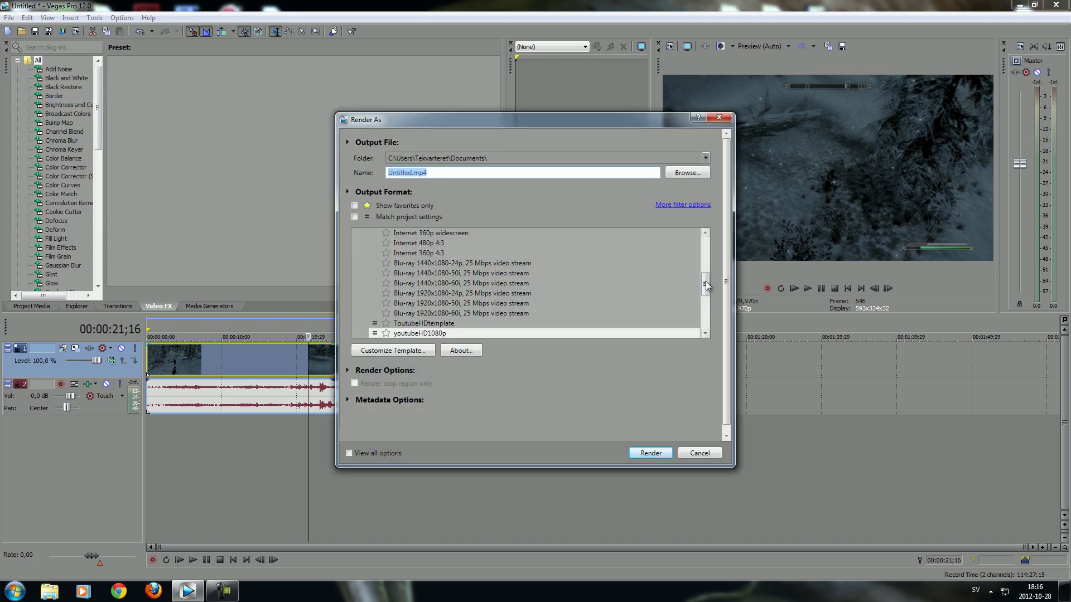
{"action": "left_click_drag", "start_coordinate": [705, 284], "coordinate": [705, 242]}
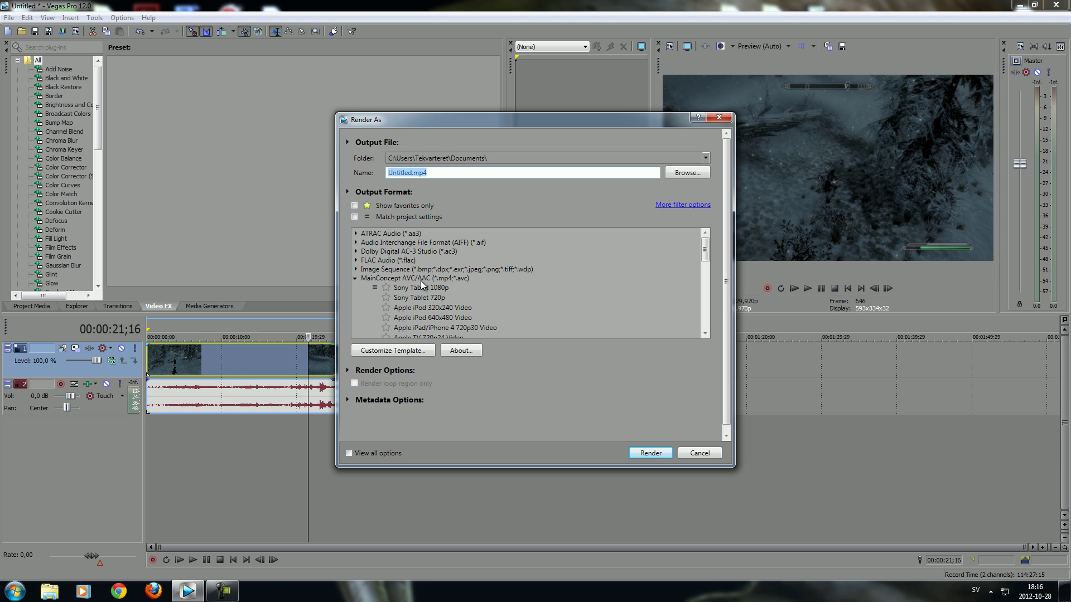
{"action": "scroll", "coordinate": [444, 299], "scroll_direction": "down", "scroll_amount": 1}
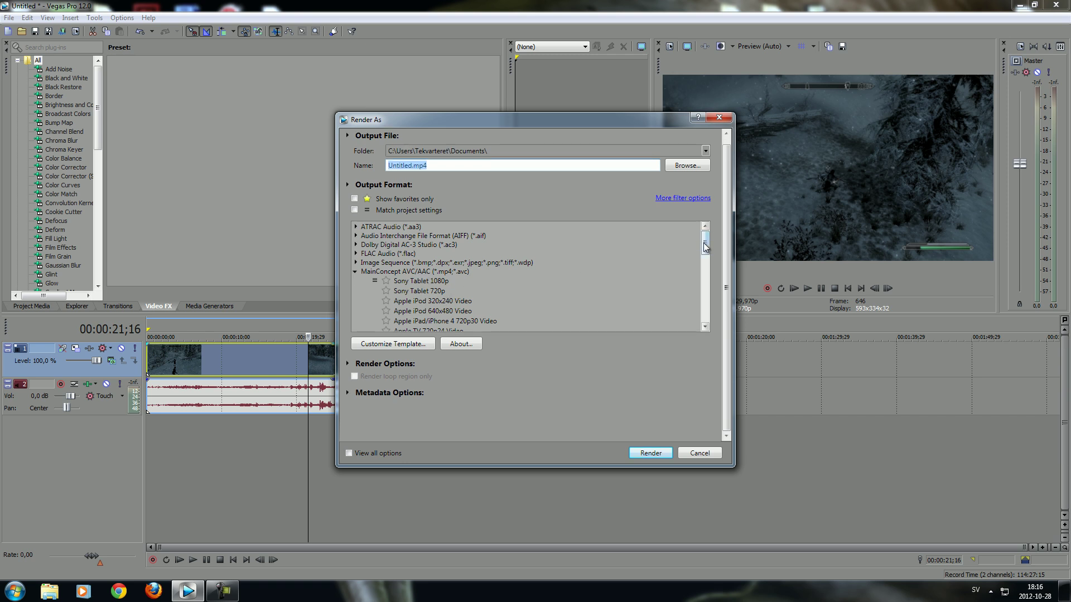
{"action": "scroll", "coordinate": [705, 246], "scroll_direction": "down", "scroll_amount": 3}
{"action": "left_click", "coordinate": [416, 260]}
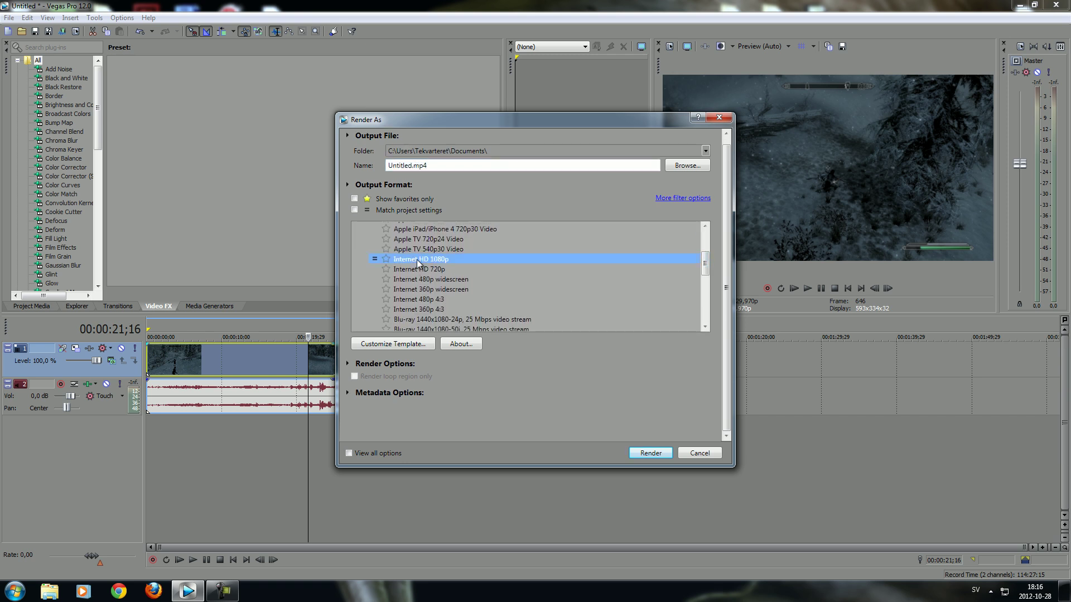
Step: Customize Internet HD 1080p: 20,000,000 maximum and 15,000,000 average bps, OpenCL encoding if available
{"action": "left_click", "coordinate": [403, 345]}
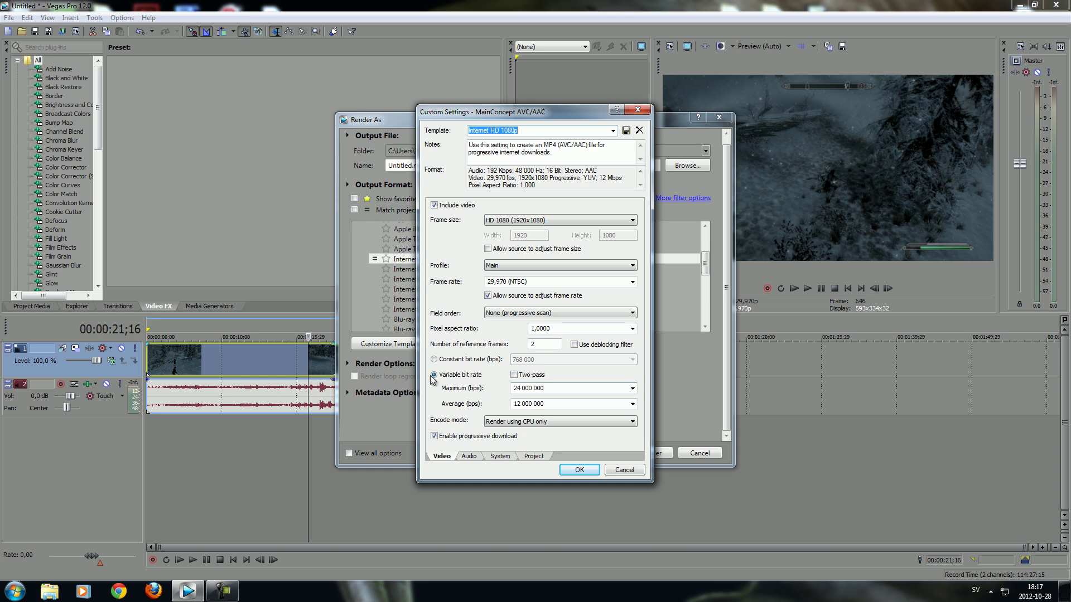
{"action": "left_click", "coordinate": [515, 388]}
{"action": "type", "text": "0"}
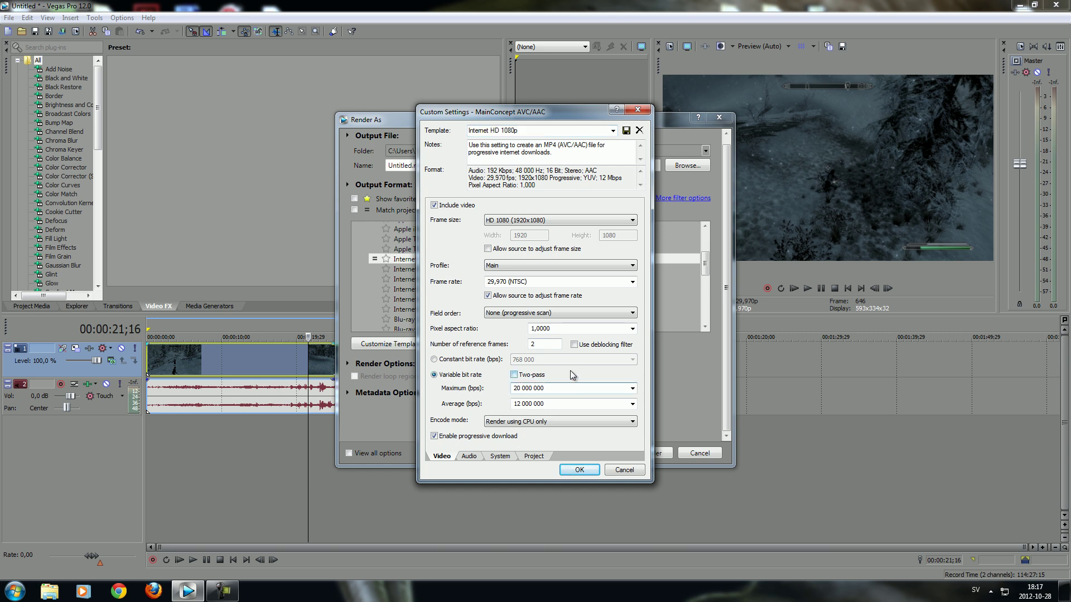
{"action": "left_click", "coordinate": [517, 403]}
{"action": "left_click", "coordinate": [553, 421]}
{"action": "left_click", "coordinate": [556, 441]}
Step: Review the Audio, System and Project tabs, set video rendering quality to Best, and confirm
{"action": "left_click", "coordinate": [469, 458]}
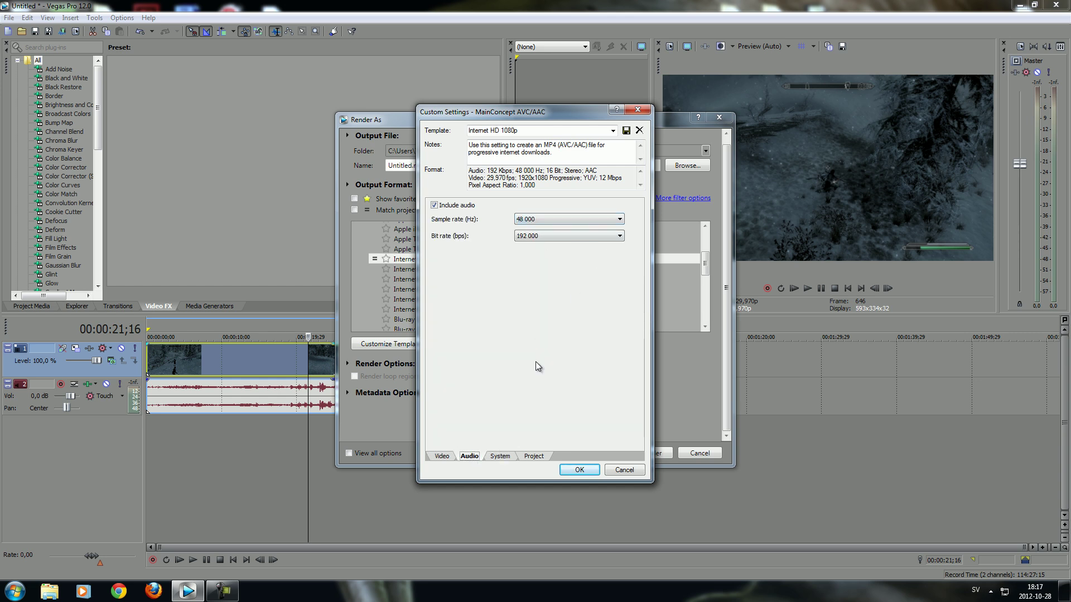
{"action": "left_click", "coordinate": [500, 458]}
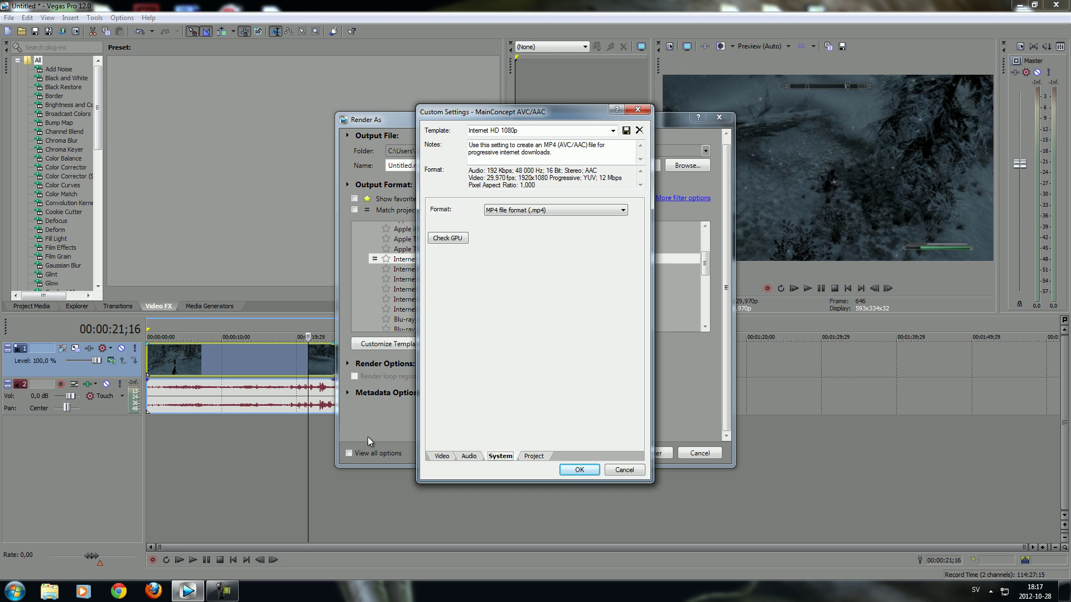
{"action": "left_click", "coordinate": [534, 456]}
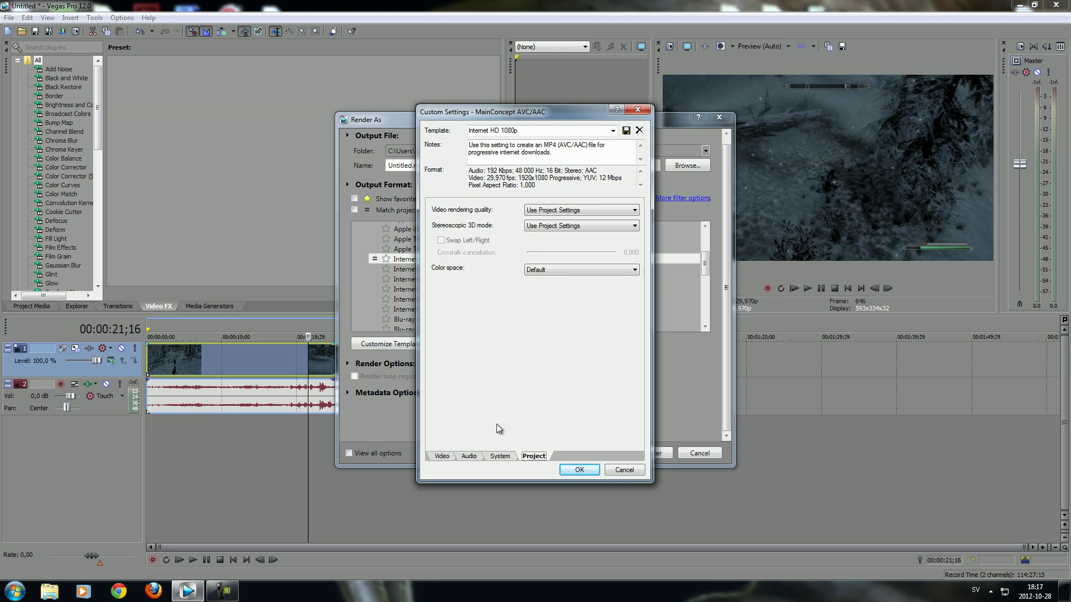
{"action": "left_click", "coordinate": [539, 217]}
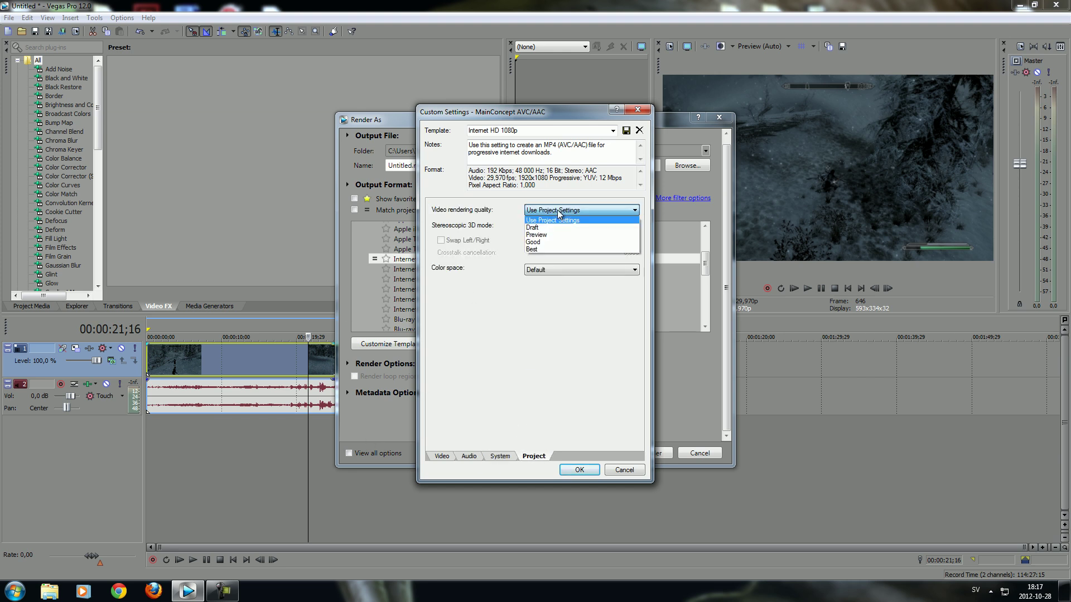
{"action": "left_click", "coordinate": [541, 249]}
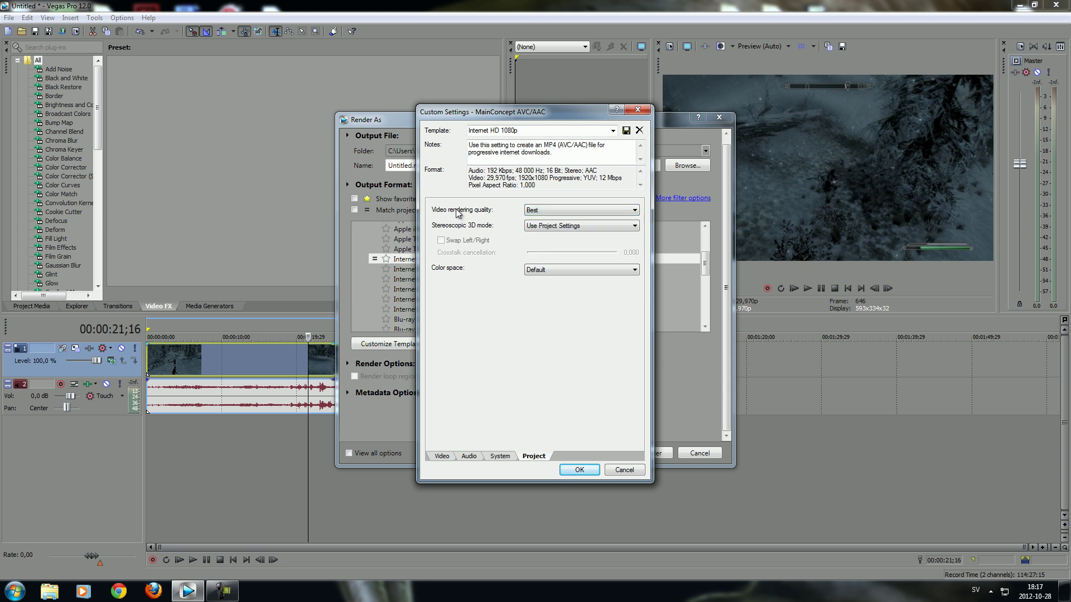
{"action": "left_click", "coordinate": [577, 471]}
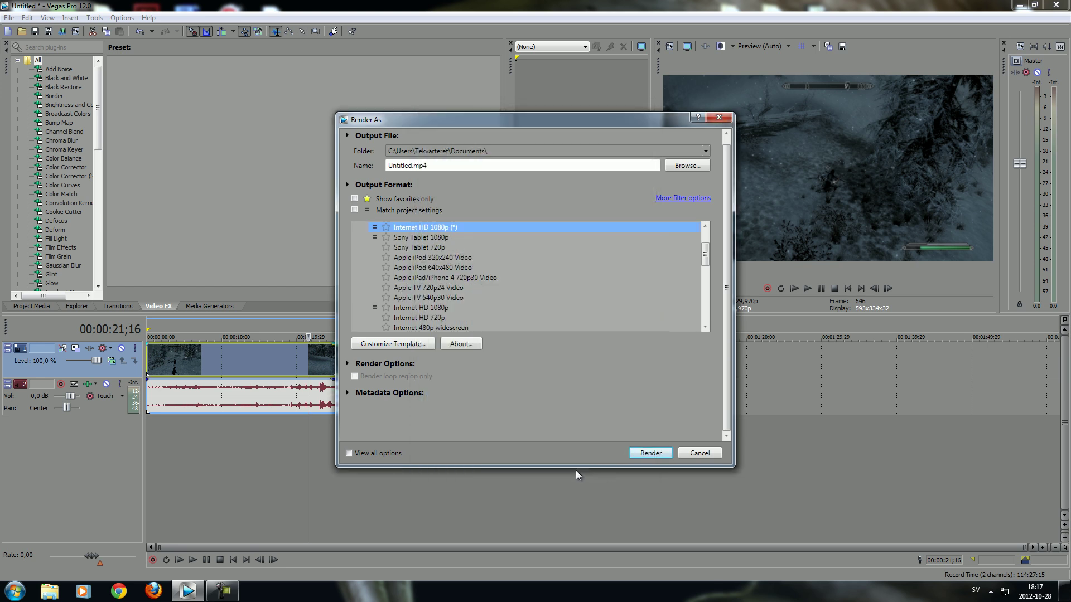
Step: Cancel the render dialog, then close the clip's accidentally opened effects window
{"action": "left_click", "coordinate": [711, 454]}
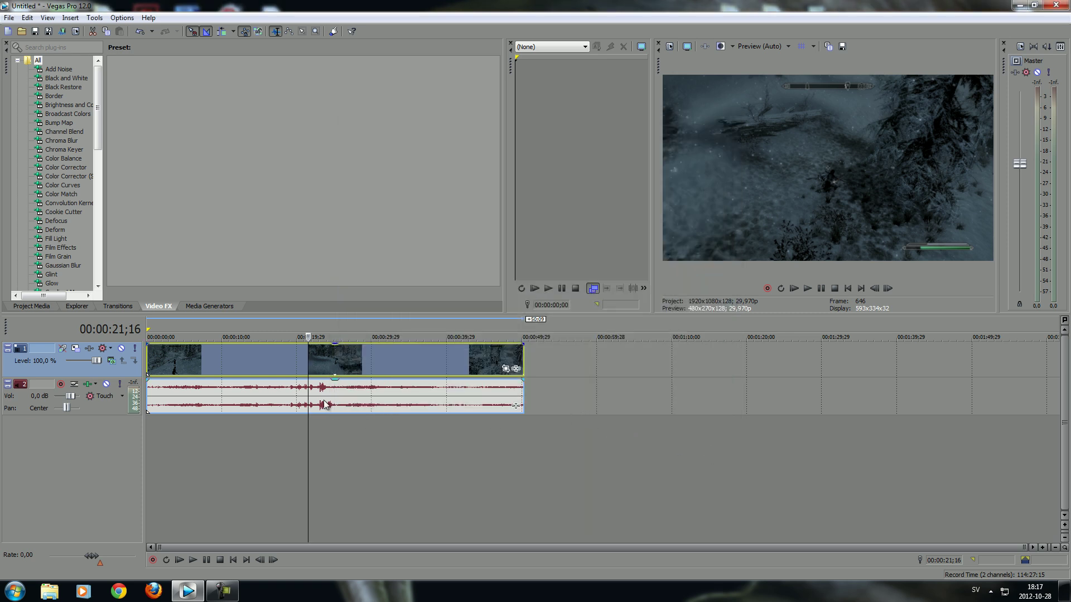
{"action": "right_click", "coordinate": [386, 368]}
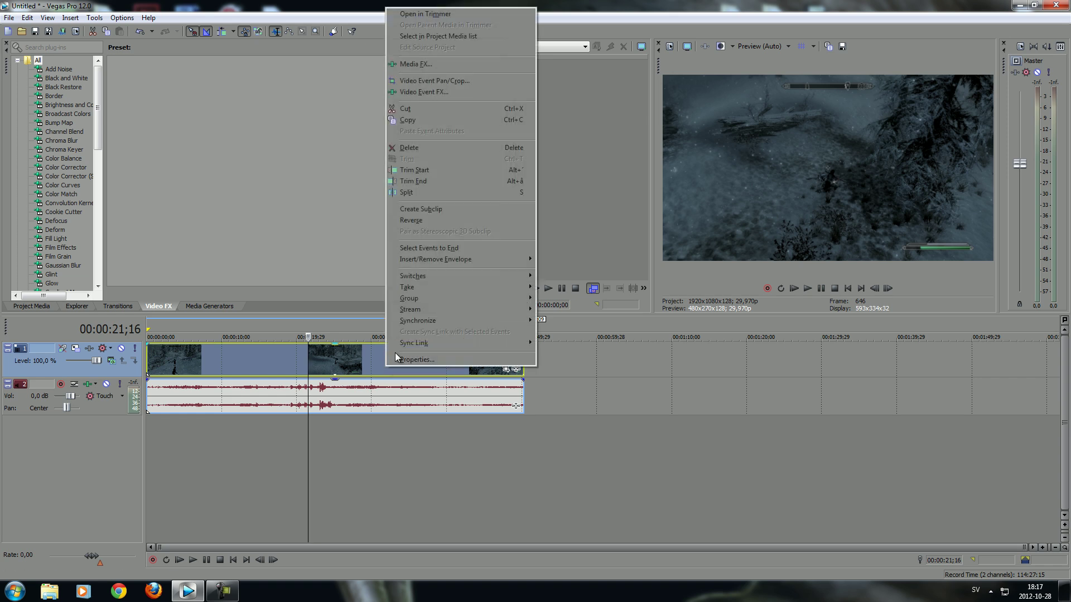
{"action": "left_click", "coordinate": [421, 92]}
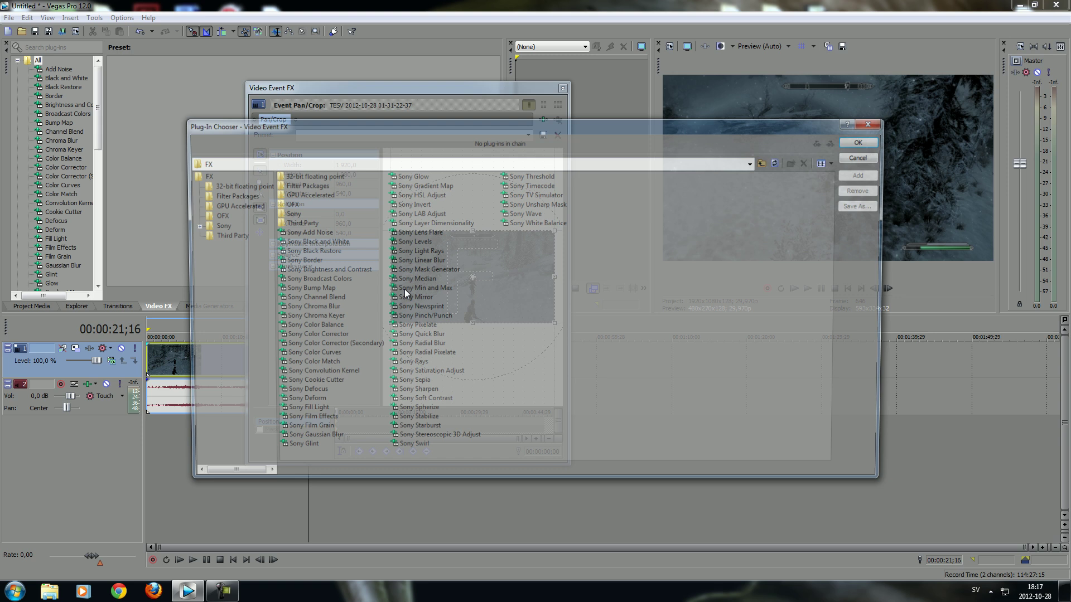
{"action": "left_click", "coordinate": [874, 123]}
{"action": "left_click", "coordinate": [563, 88]}
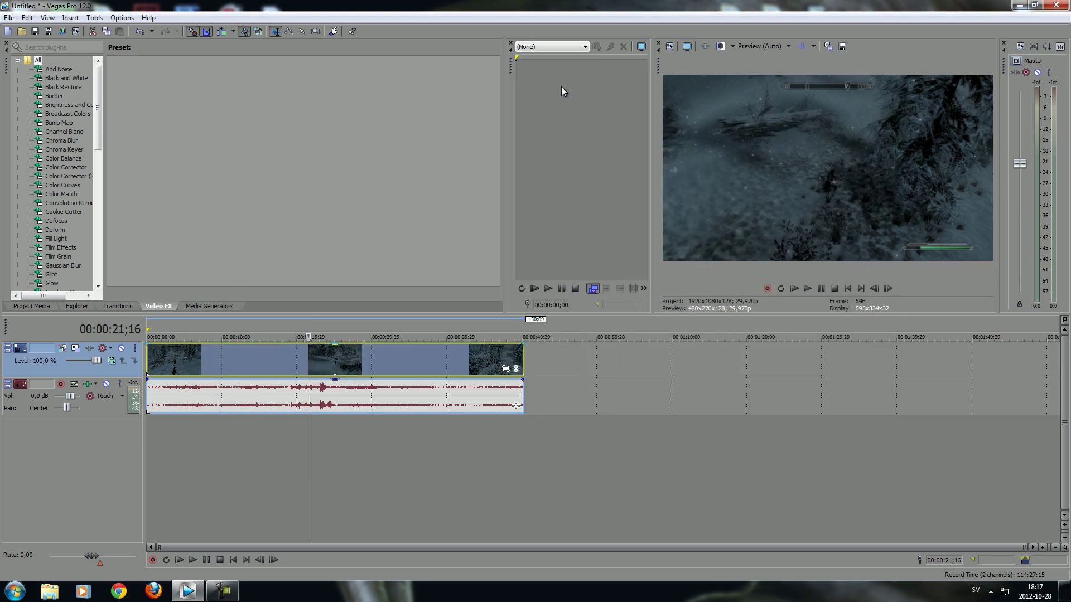
Step: Apply the 4:3 Standard TV preset in the clip's Pan/Crop window and close it
{"action": "right_click", "coordinate": [379, 350]}
{"action": "left_click", "coordinate": [426, 294]}
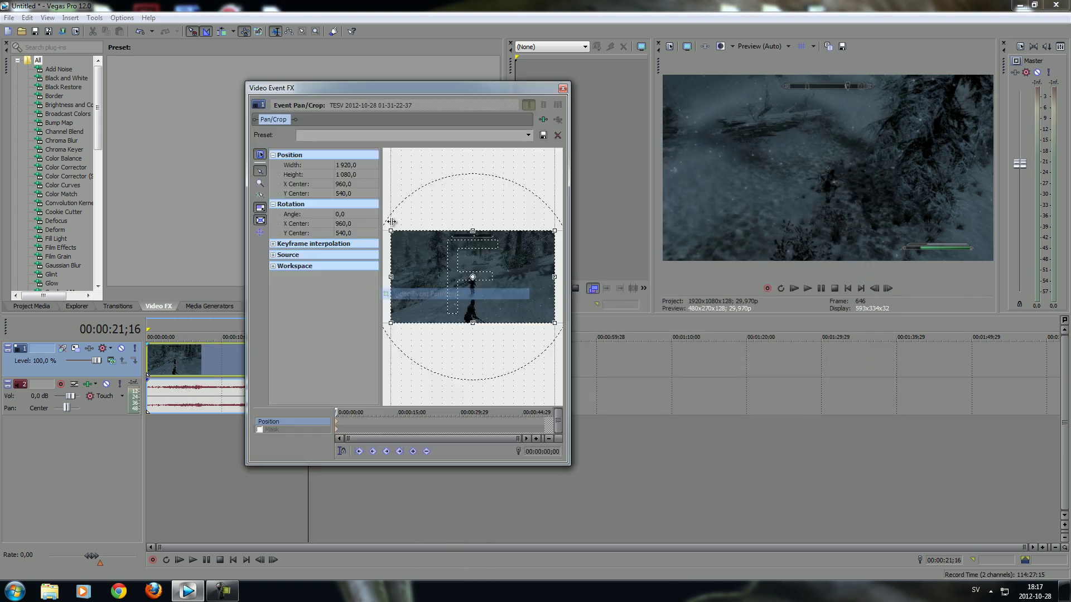
{"action": "left_click", "coordinate": [528, 137]}
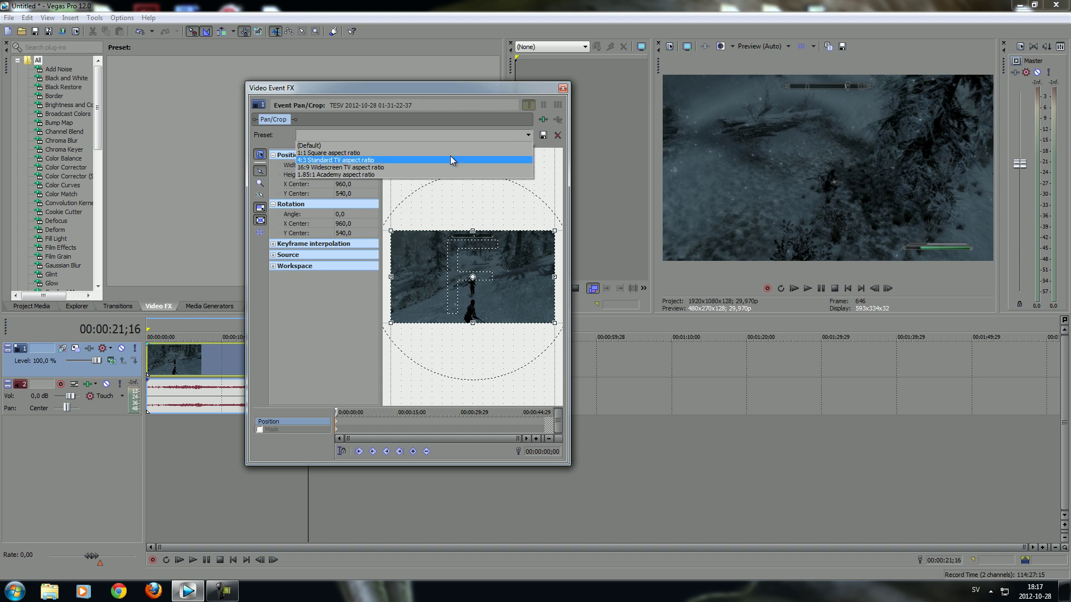
{"action": "left_click", "coordinate": [399, 161]}
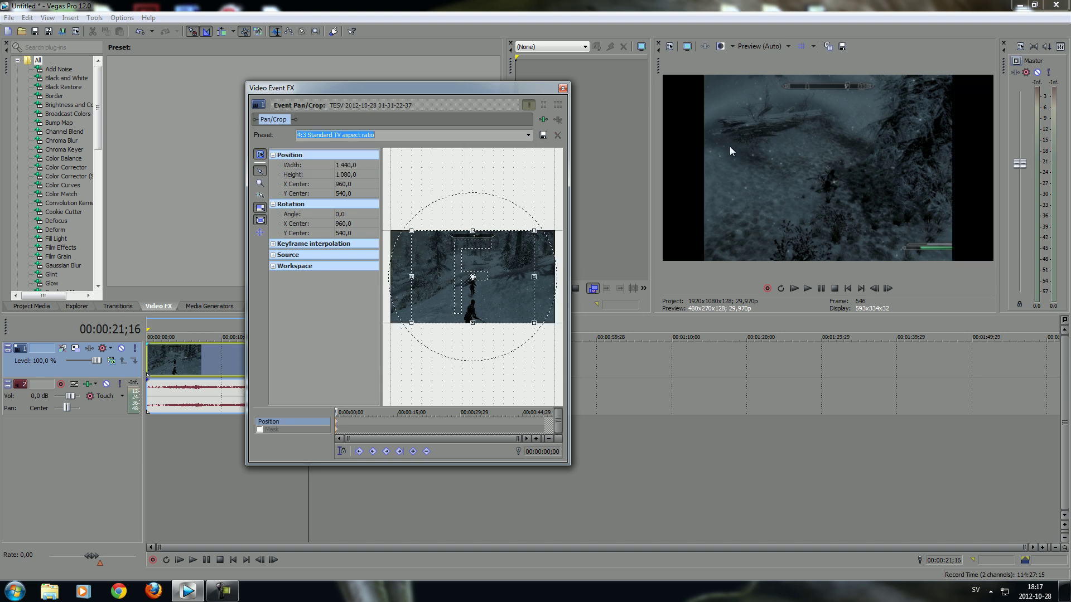
{"action": "left_click", "coordinate": [563, 87]}
Step: Apply the 16:9 Widescreen TV aspect ratio preset in the clip's Pan/Crop window
{"action": "right_click", "coordinate": [247, 367]}
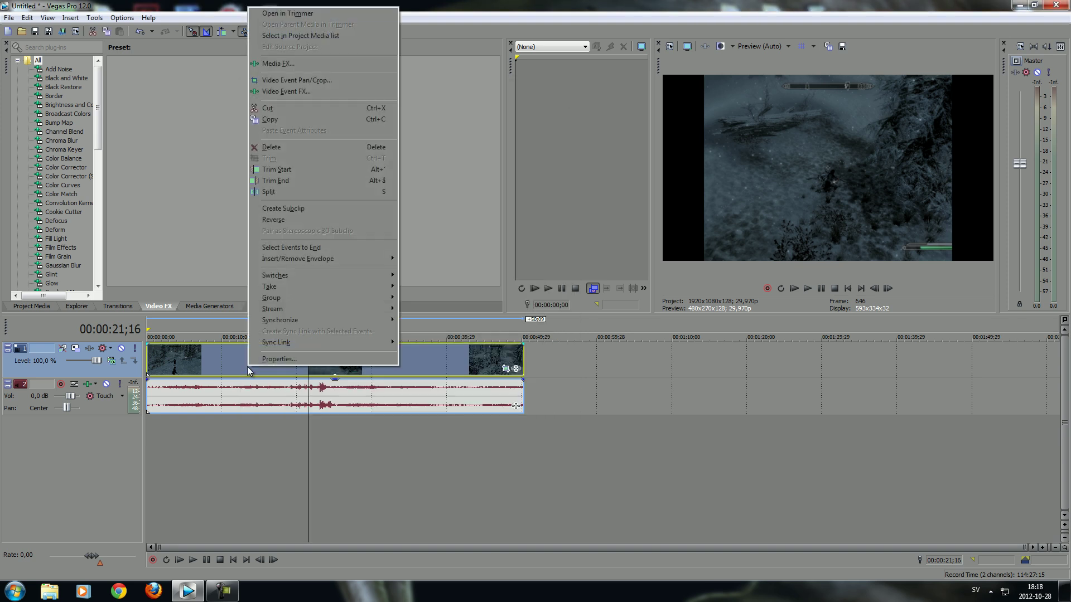
{"action": "left_click", "coordinate": [299, 80]}
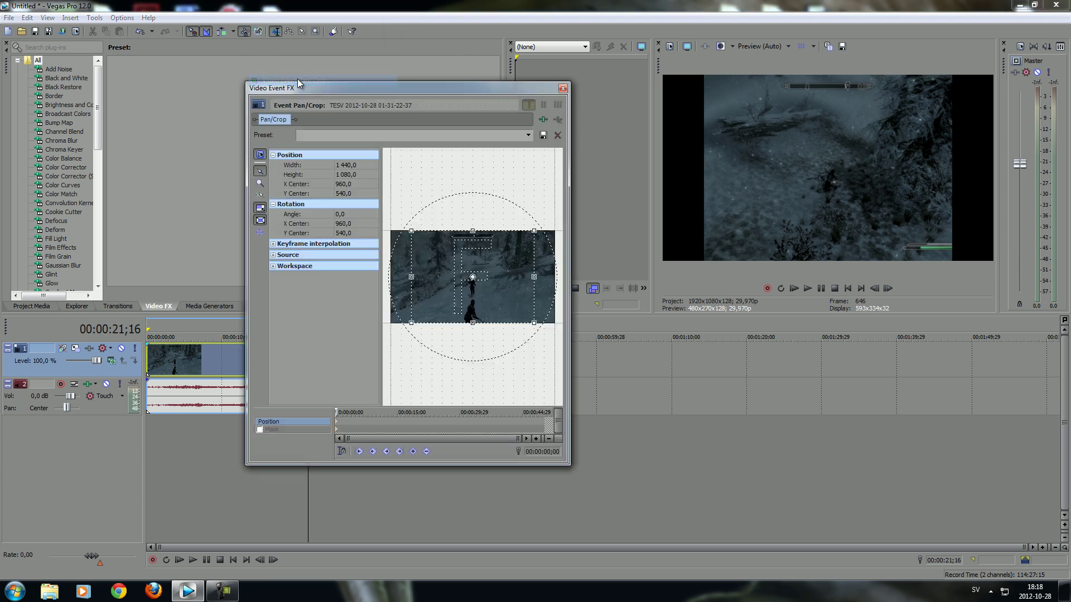
{"action": "left_click", "coordinate": [530, 136]}
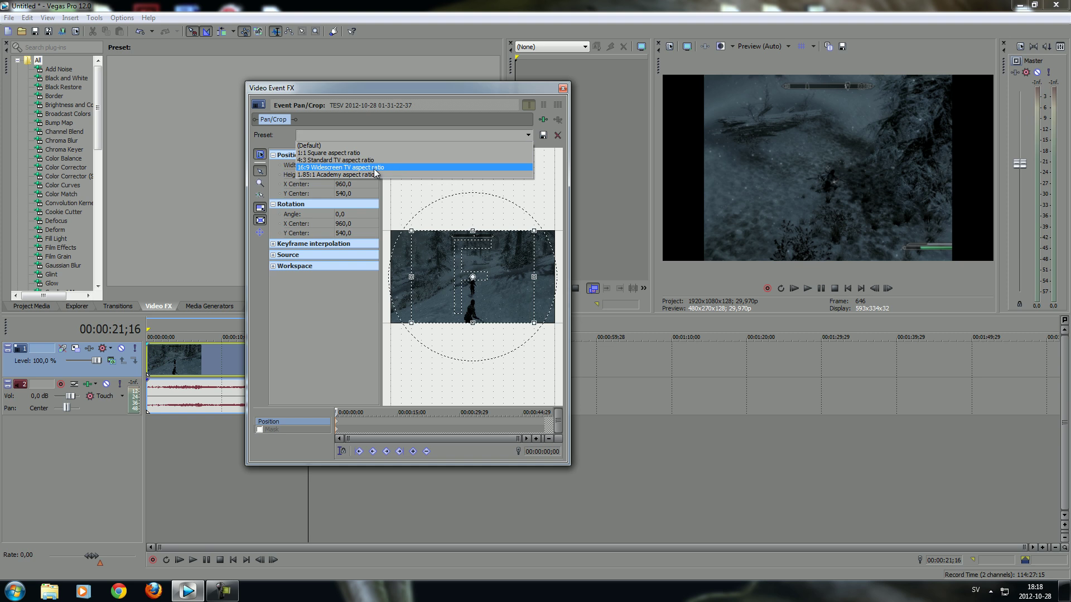
{"action": "left_click", "coordinate": [376, 173]}
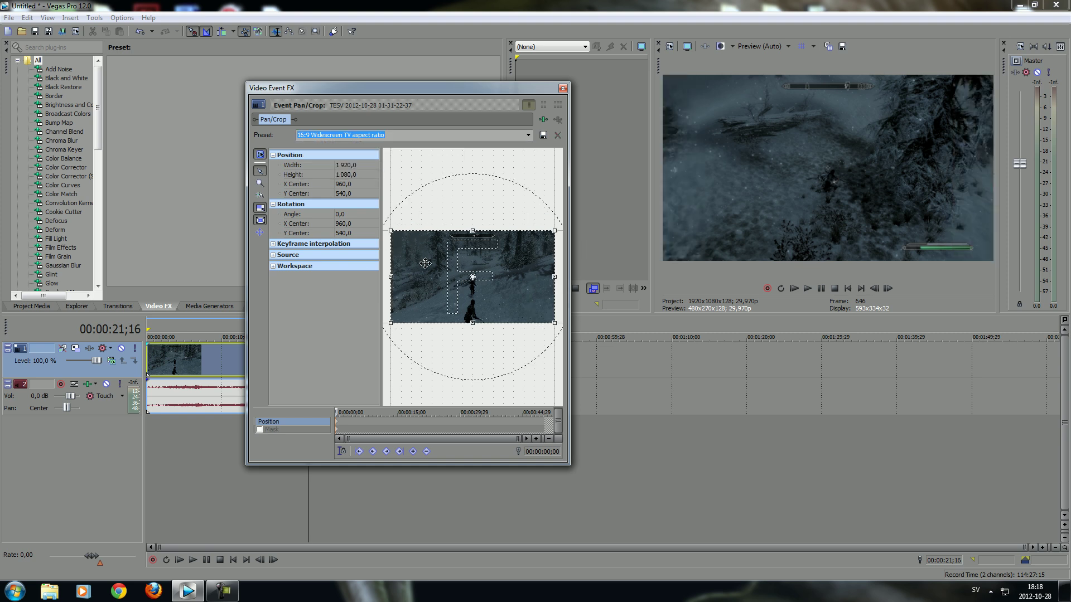